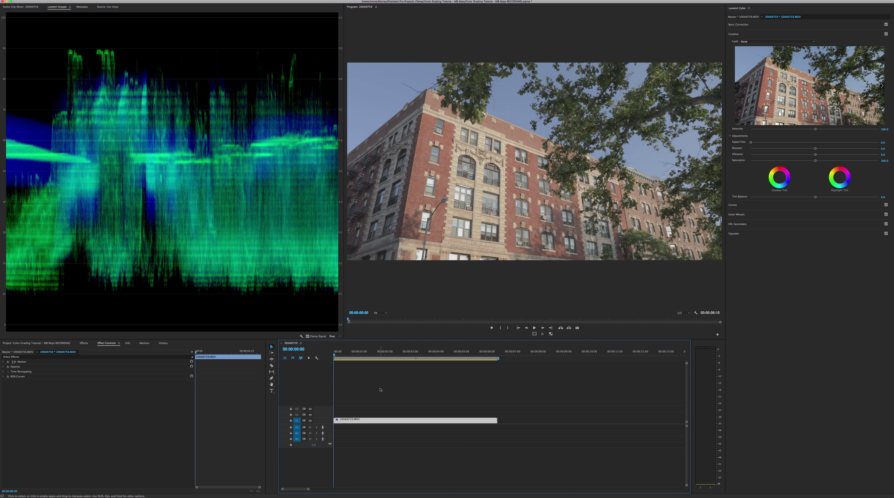
# Select the building clip and switch Program monitor playback to proxies
pyautogui.click(380, 389)
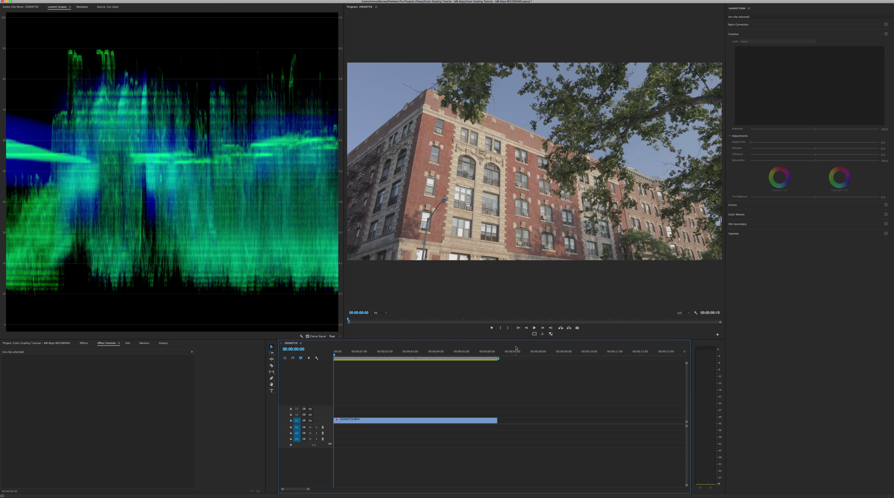
pyautogui.click(487, 420)
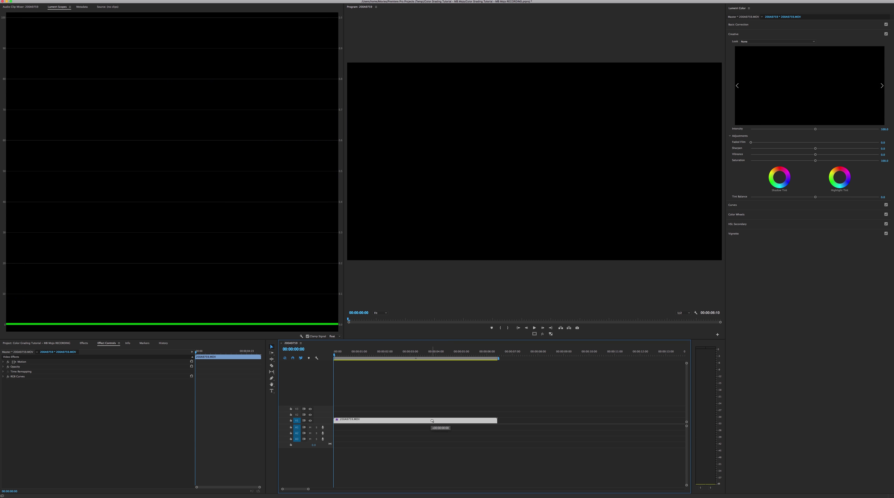
pyautogui.click(551, 334)
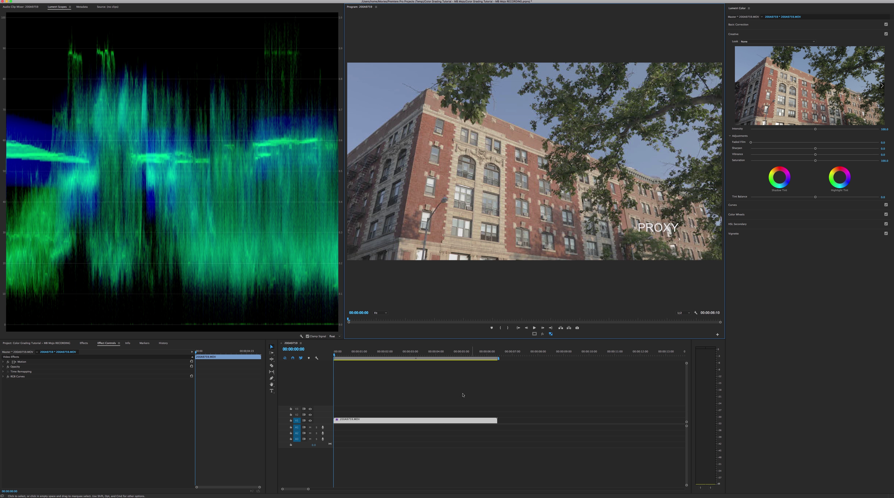
# Toggle the RGB Curves effect on and off to compare the clip, then show the Effects panel
pyautogui.click(8, 377)
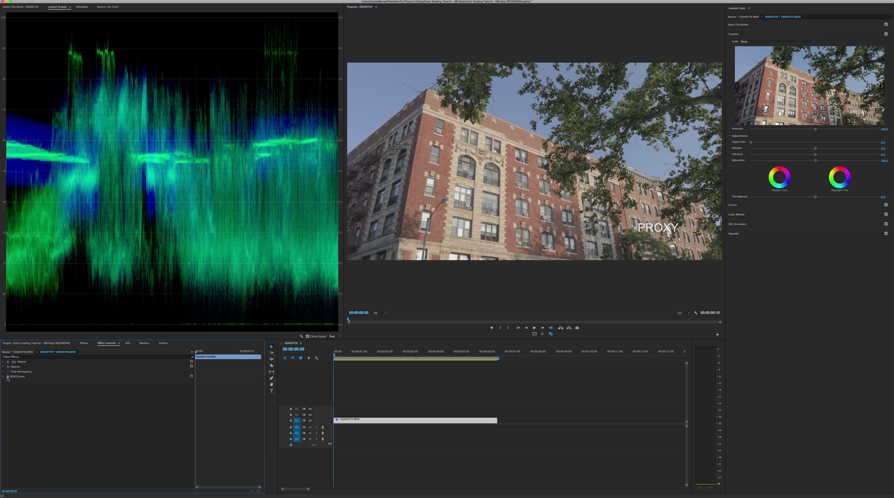
pyautogui.click(8, 377)
pyautogui.click(7, 377)
pyautogui.click(7, 376)
pyautogui.click(7, 377)
pyautogui.click(7, 376)
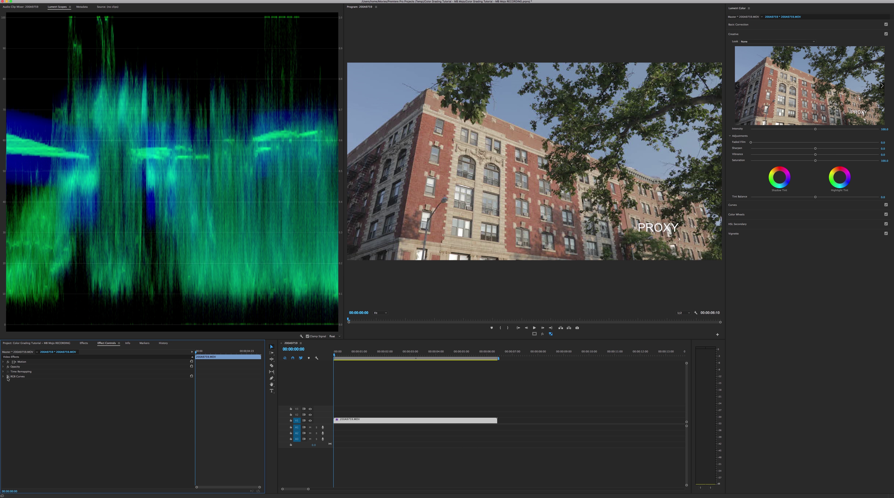
pyautogui.click(8, 376)
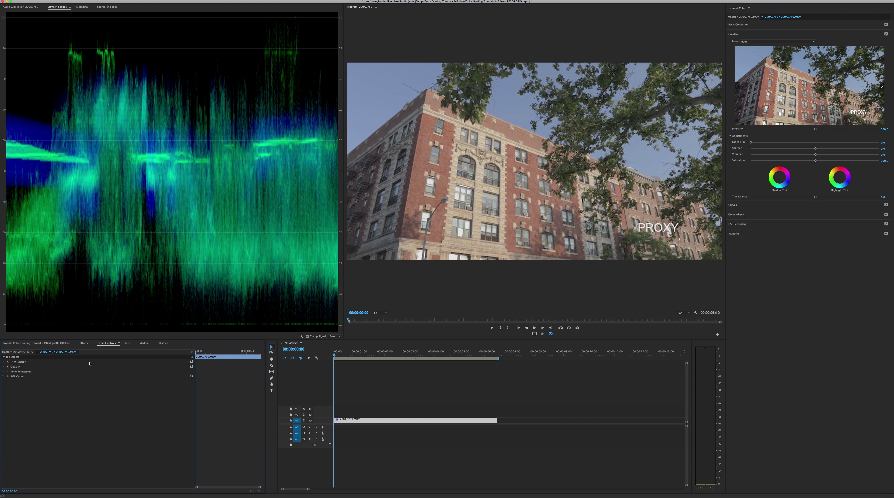
pyautogui.click(84, 343)
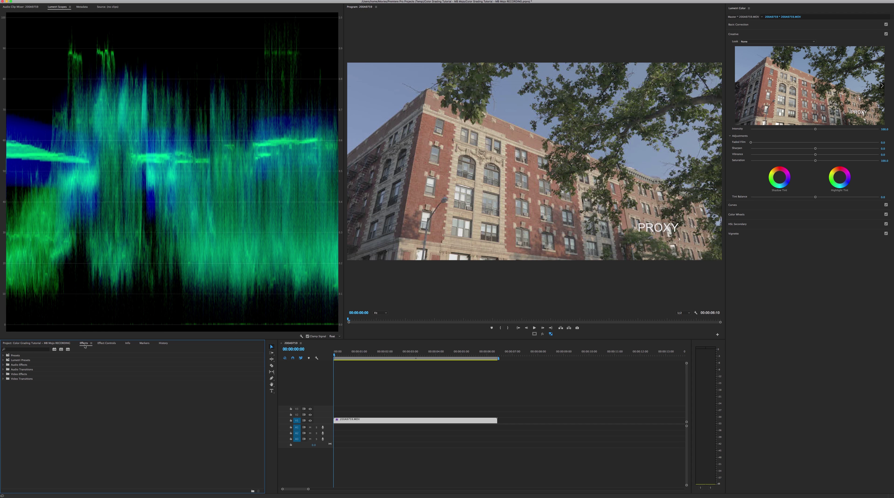
# Search effects for 'mojo' and apply Magic Bullet Mojo II to the building clip, showing Effect Controls
pyautogui.click(43, 349)
pyautogui.write('mojo')
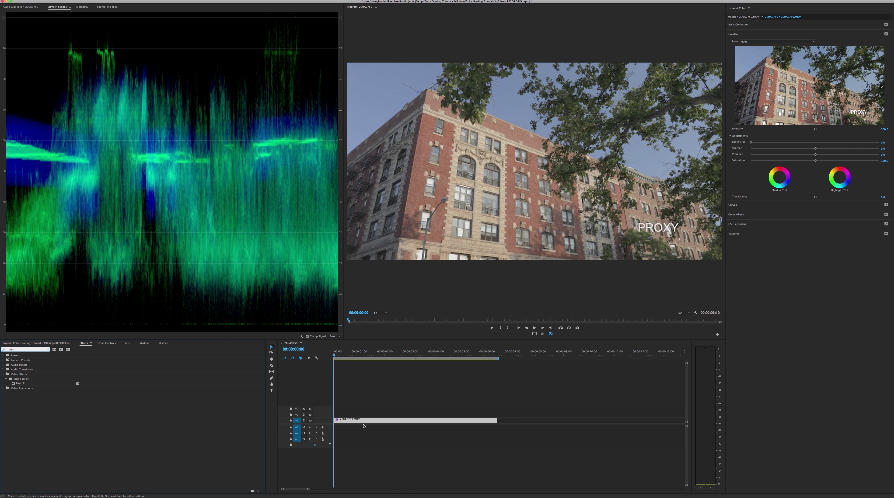
pyautogui.doubleClick(13, 383)
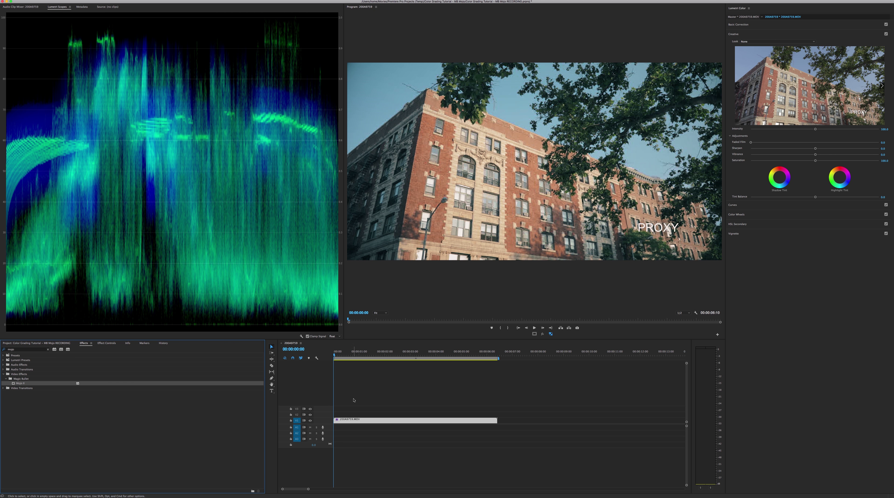
pyautogui.click(107, 343)
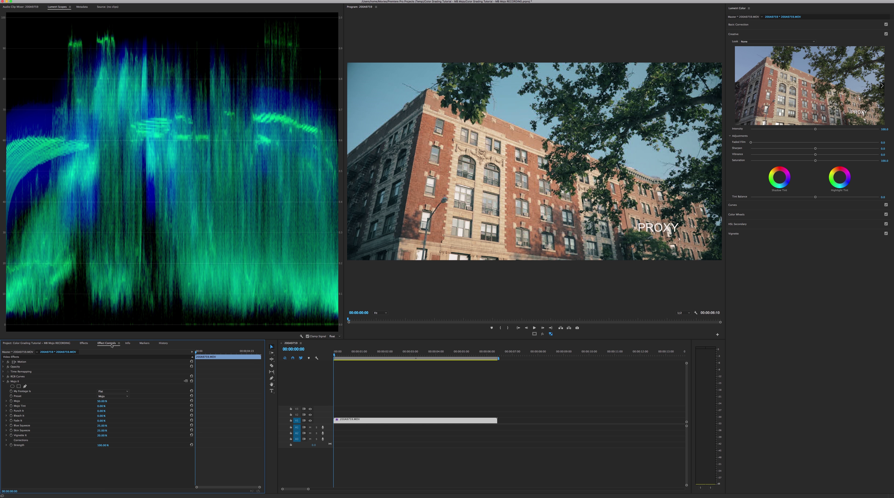
# Choose None from the Mojo II Preset list in Effect Controls
pyautogui.click(118, 396)
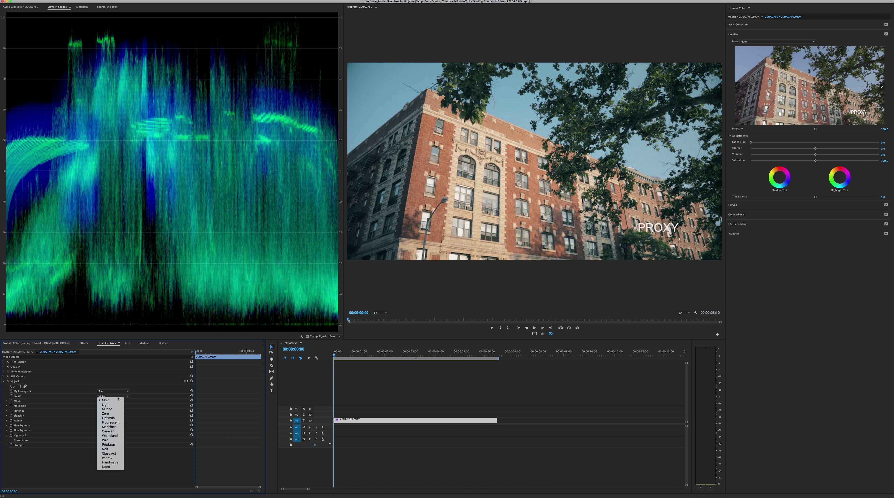
pyautogui.click(114, 467)
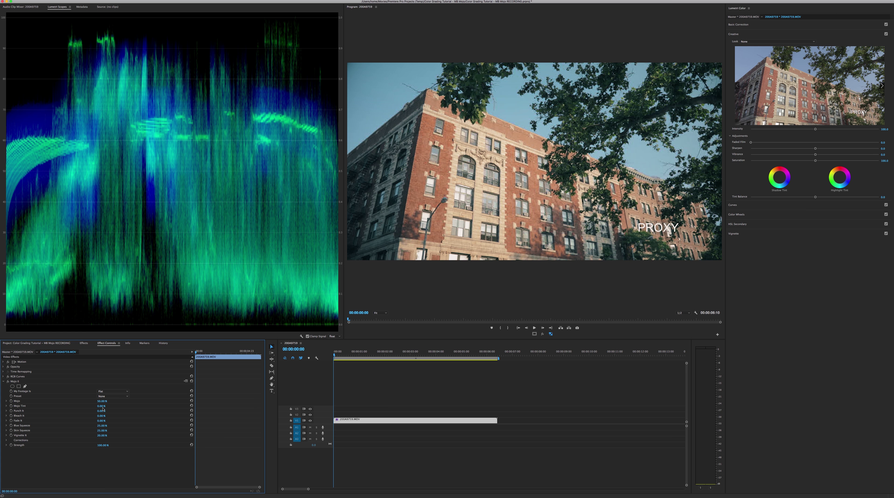
pyautogui.click(102, 412)
# Give Mojo II Punch It 50%, Bleach It 30% and Fade It 50% in Effect Controls
pyautogui.write('50')
pyautogui.press('Return')
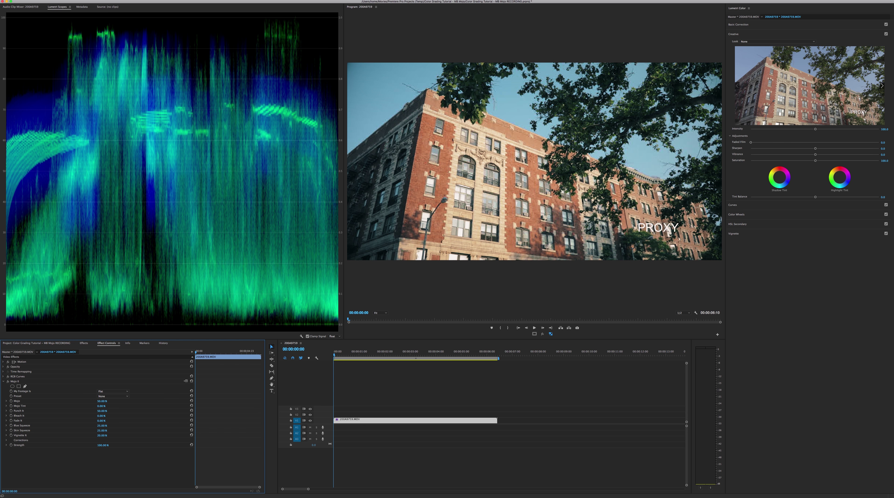
pyautogui.click(102, 417)
pyautogui.click(90, 417)
pyautogui.click(5, 415)
pyautogui.moveTo(99, 425)
pyautogui.mouseDown()
pyautogui.moveTo(70, 427)
pyautogui.moveTo(159, 426)
pyautogui.moveTo(65, 426)
pyautogui.moveTo(112, 424)
pyautogui.mouseUp()
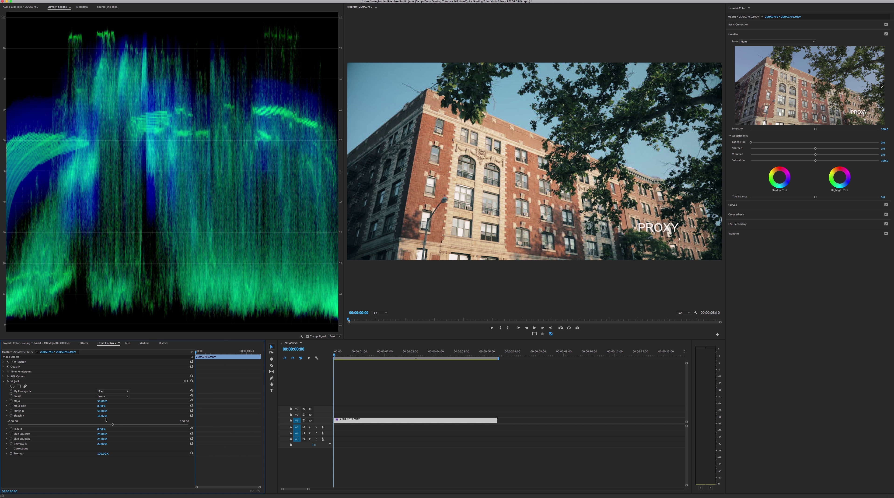
pyautogui.click(104, 416)
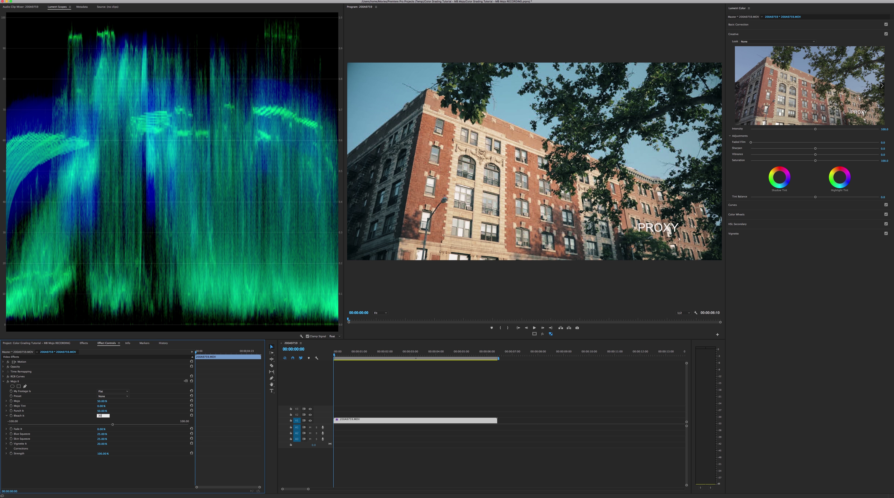
pyautogui.press('Return')
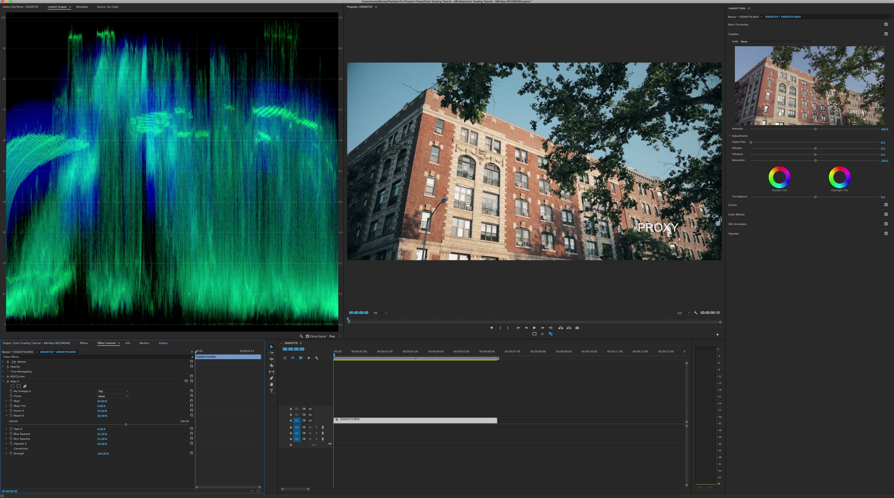
pyautogui.click(103, 429)
pyautogui.press('Return')
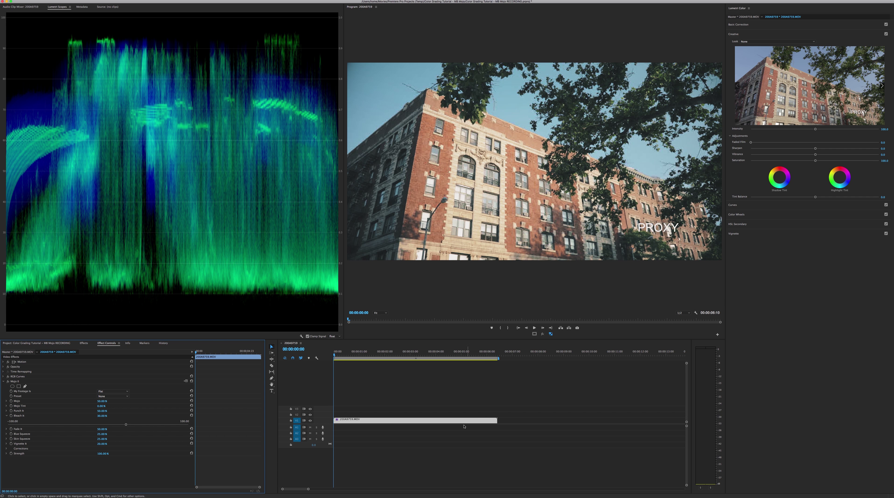
pyautogui.click(550, 335)
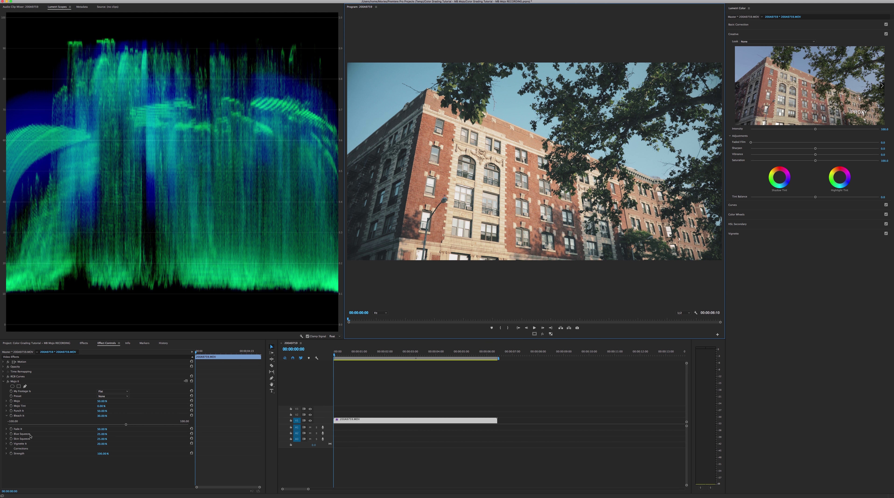
# Set Mojo II Blue Squeeze to 100% and Skin Squeeze to 0%
pyautogui.click(102, 434)
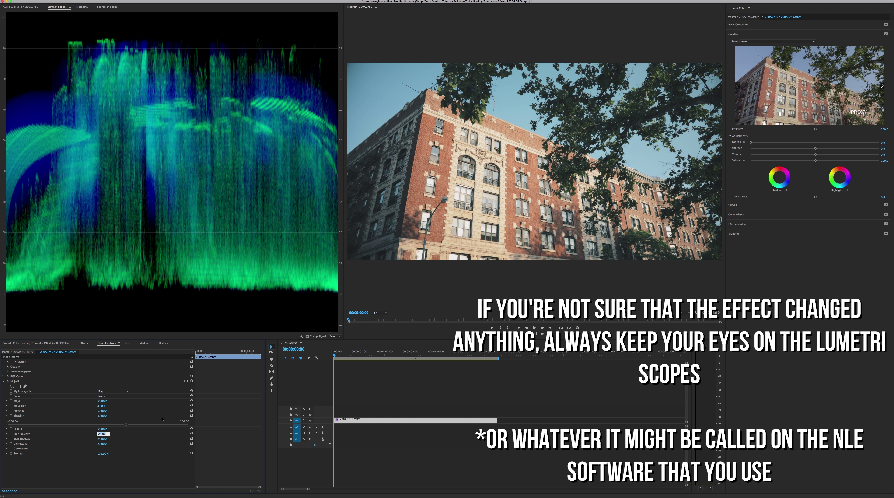
pyautogui.press('Return')
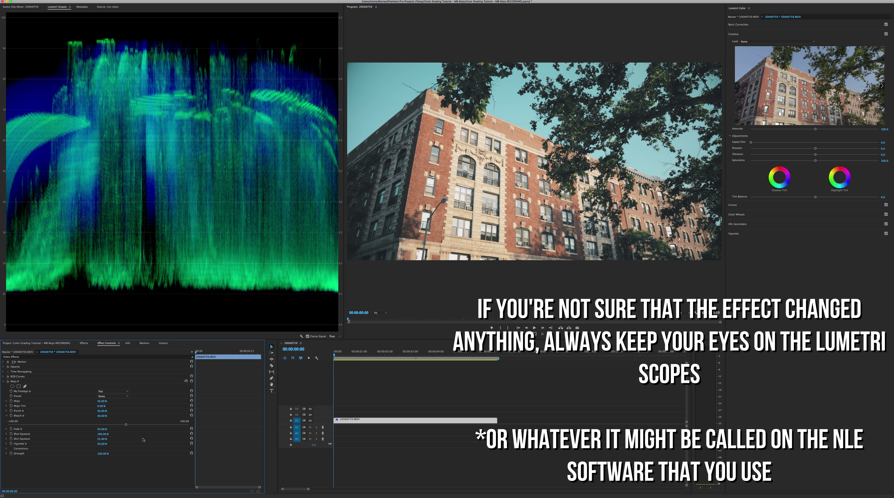
pyautogui.click(103, 439)
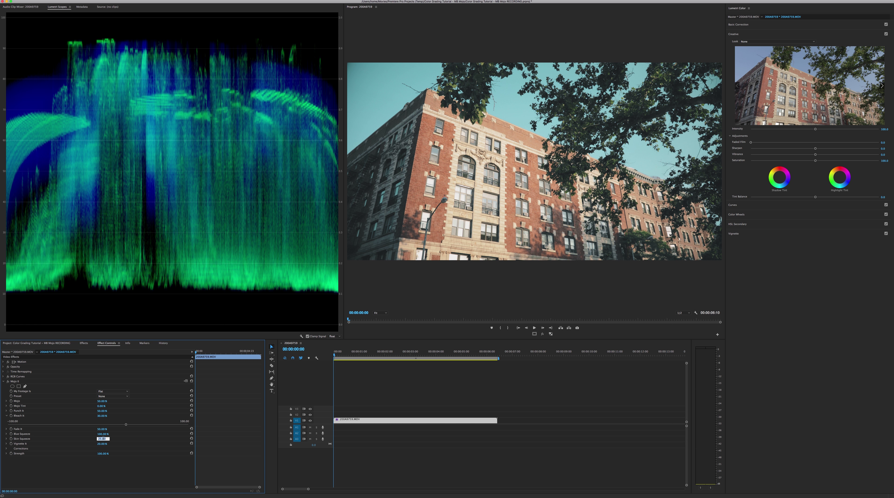
pyautogui.write('0')
pyautogui.press('Return')
# Set Vignette It to 0% and expand the Mojo II Corrections group
pyautogui.moveTo(98, 443); pyautogui.dragTo(99, 444)
pyautogui.click(102, 443)
pyautogui.write('0')
pyautogui.press('Return')
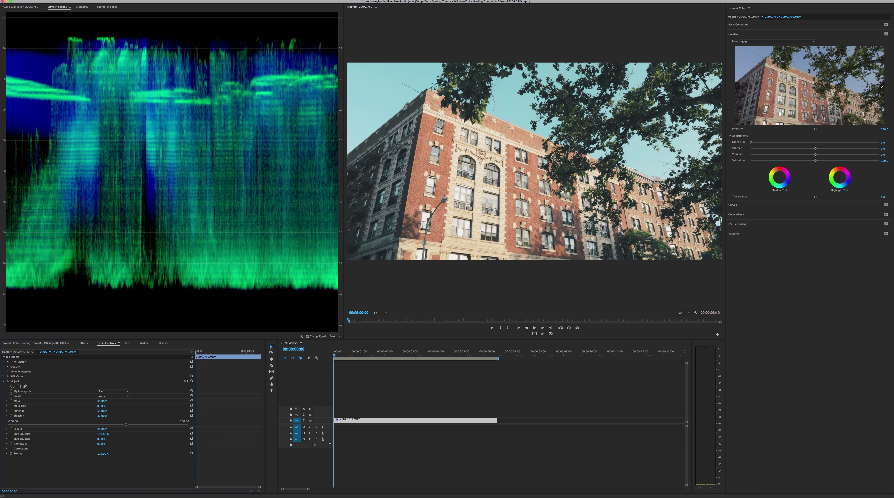
pyautogui.click(6, 448)
# Set Mojo II Exposure to 0.50 and Cool/Warm to 5.00
pyautogui.click(101, 453)
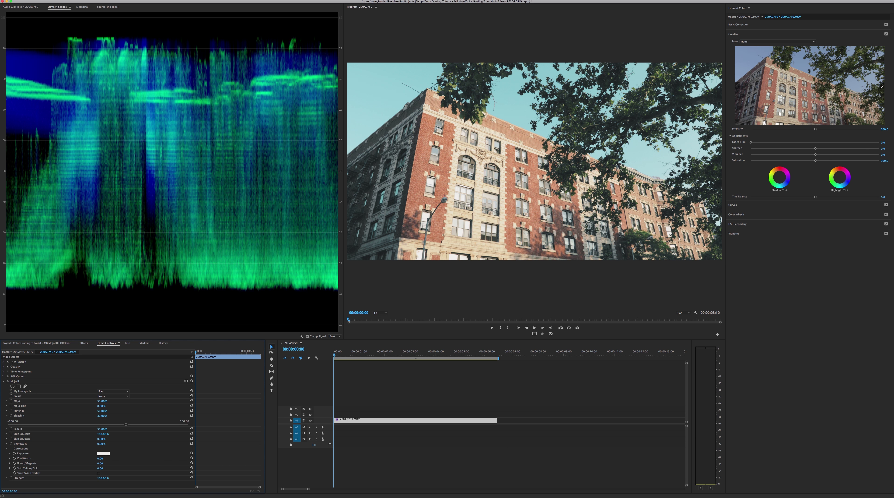
pyautogui.write('0.5')
pyautogui.press('Return')
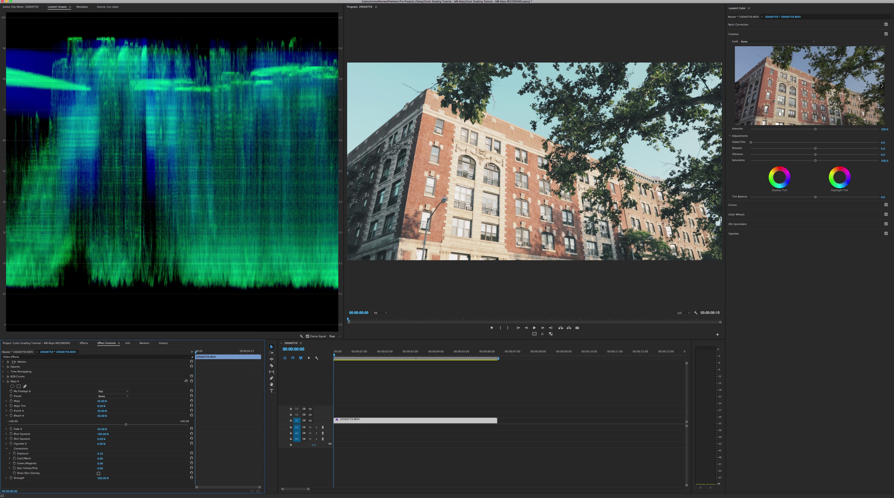
pyautogui.click(101, 458)
pyautogui.write('5.')
pyautogui.press('Return')
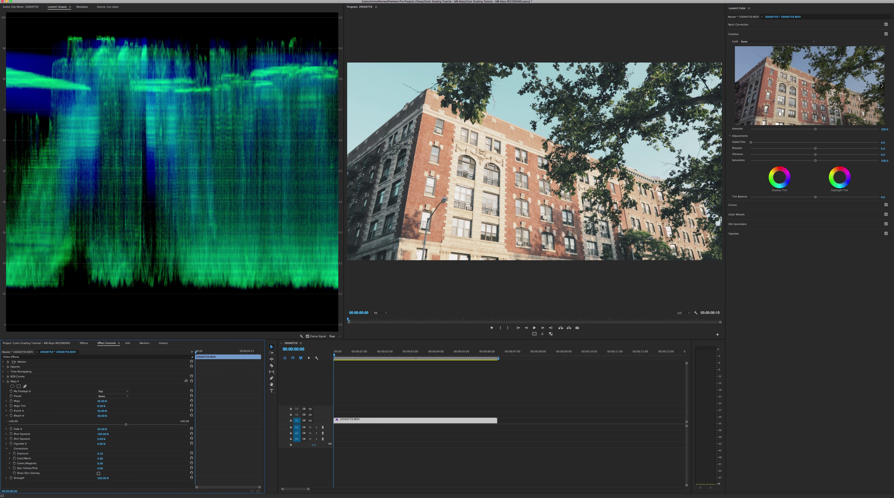
# Set Green/Magenta to 10.00, preview Skin Yellow/Pink, then reset it to 0
pyautogui.click(98, 463)
pyautogui.press('Return')
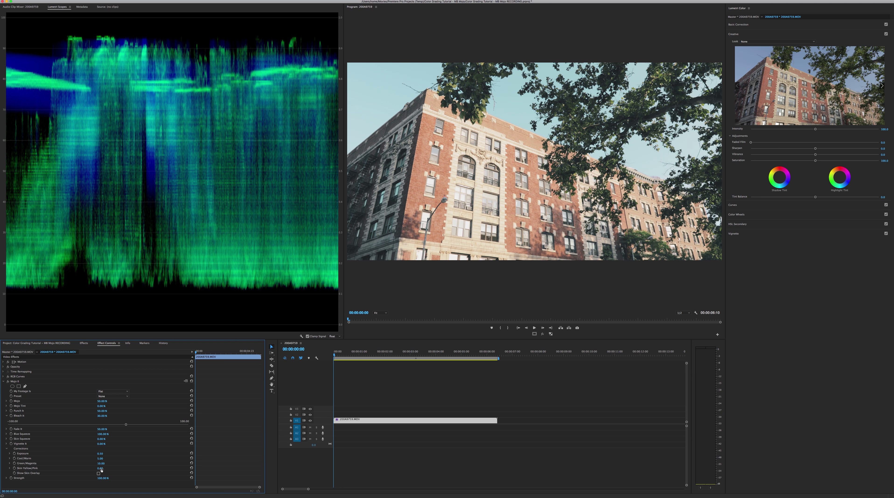
pyautogui.moveTo(101, 468)
pyautogui.mouseDown()
pyautogui.moveTo(67, 468)
pyautogui.moveTo(118, 467)
pyautogui.moveTo(103, 468)
pyautogui.mouseUp()
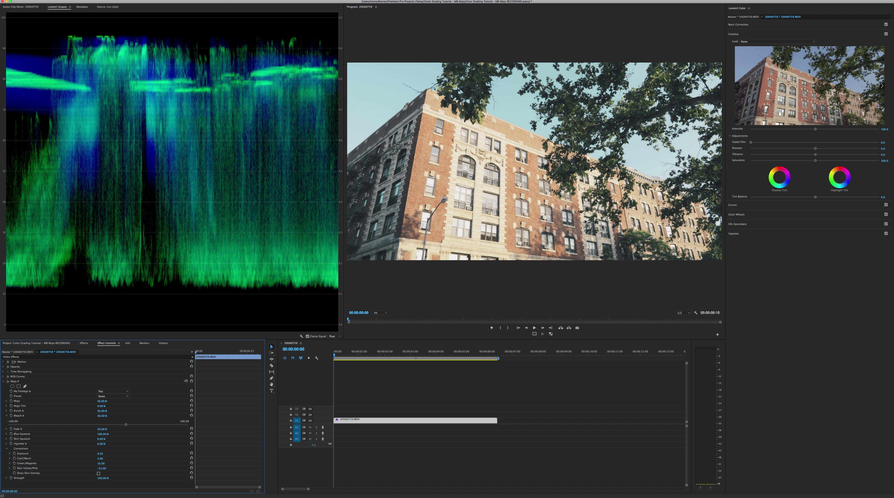
pyautogui.click(103, 468)
pyautogui.write('0')
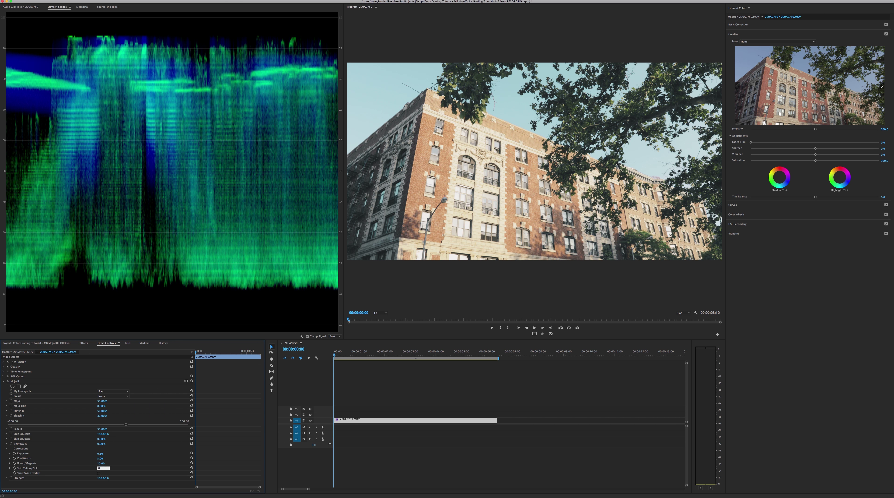
pyautogui.press('Return')
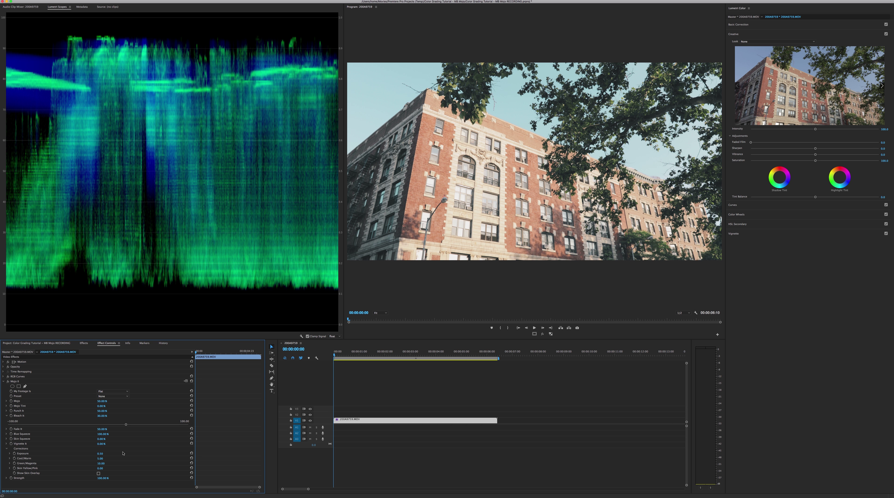
pyautogui.click(101, 444)
# Set Mojo II Vignette It to 25% and collapse the Corrections group
pyautogui.press('Return')
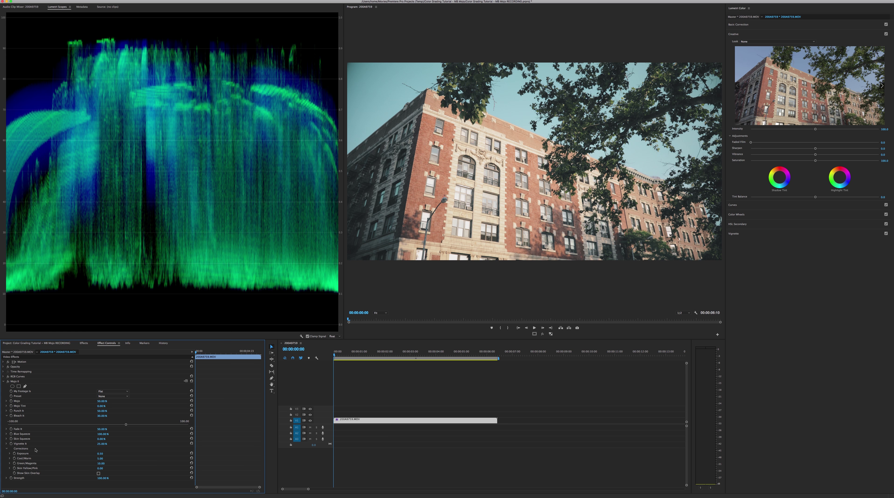
pyautogui.click(7, 449)
# Set Lumetri Creative Sharpen to 25 and view the Program monitor at 100%
pyautogui.click(882, 149)
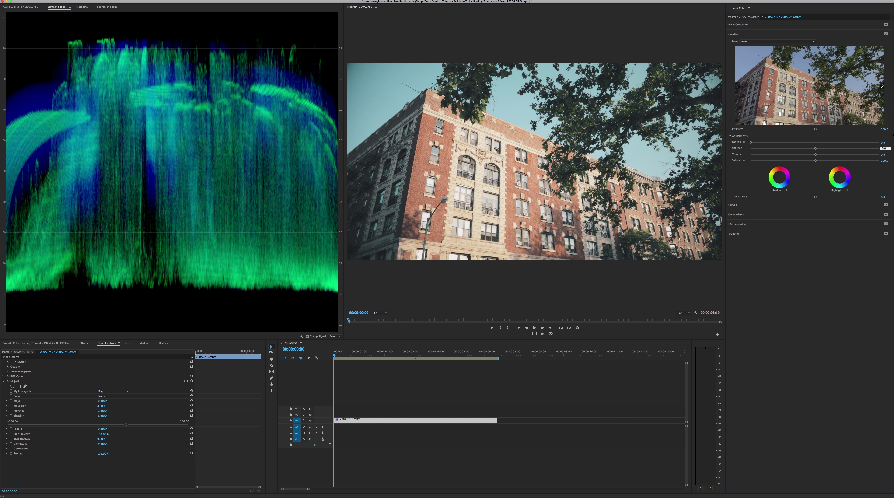
pyautogui.press('Return')
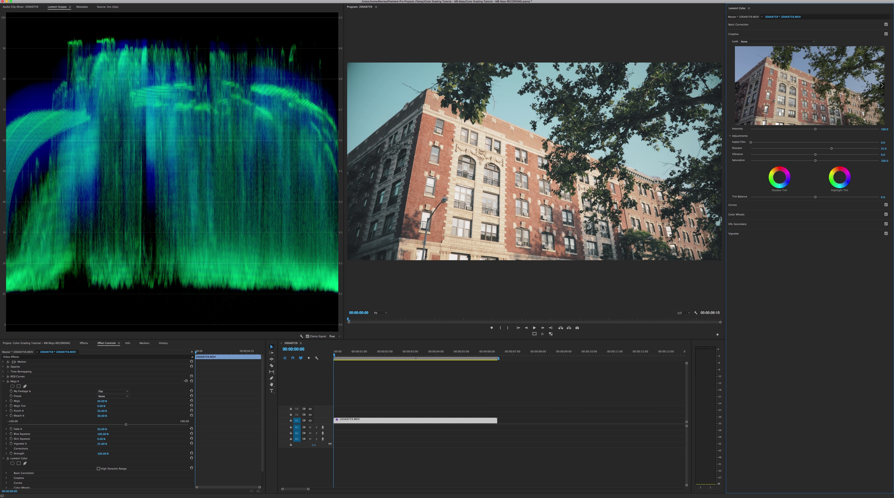
pyautogui.click(381, 313)
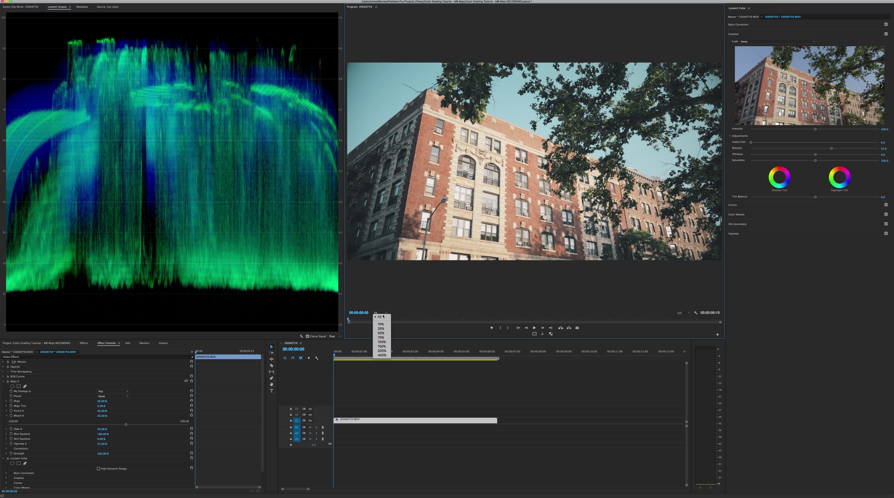
pyautogui.click(381, 342)
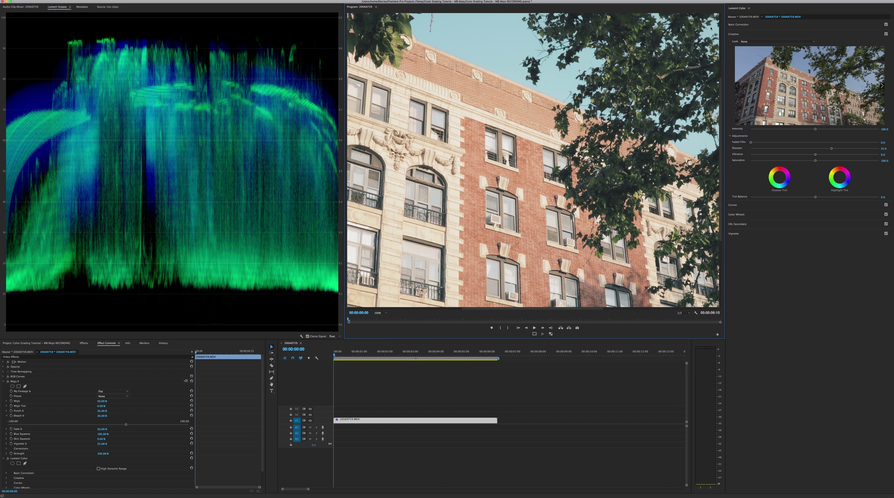
# Compare the building with Sharpen at 0 and 25 twice, ending at 25
pyautogui.click(884, 148)
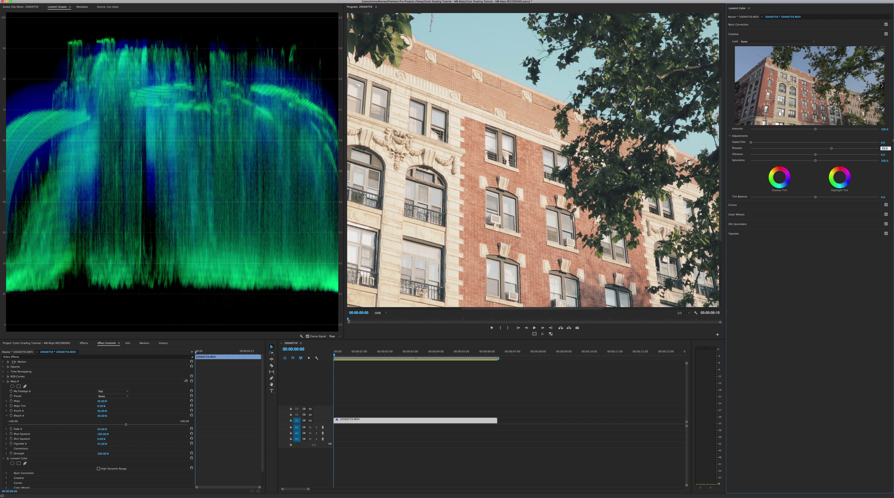
pyautogui.write('0')
pyautogui.press('Return')
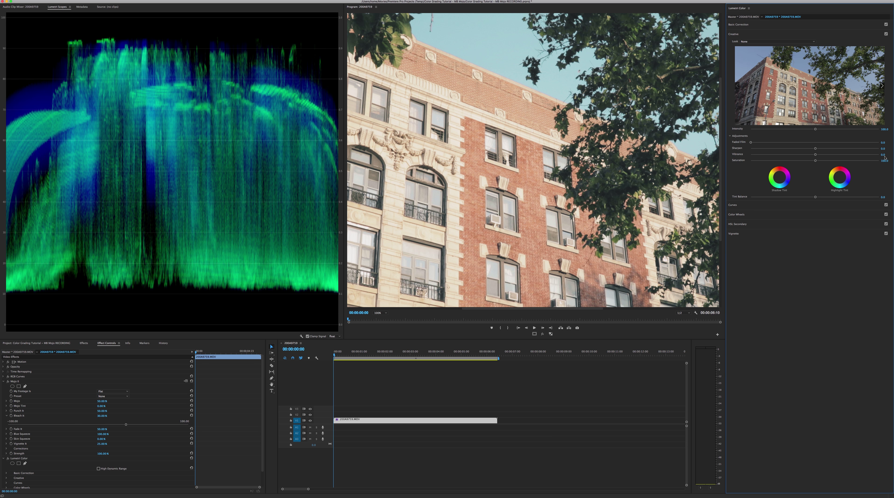
pyautogui.click(883, 149)
pyautogui.press('Return')
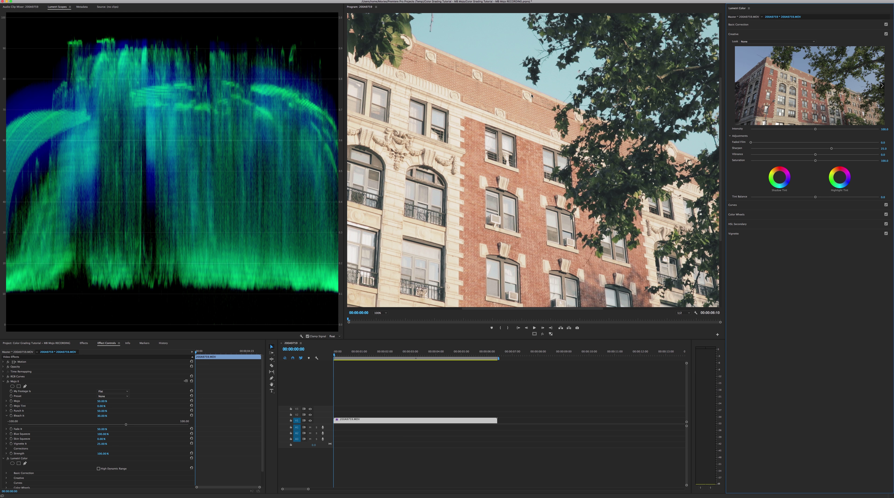
pyautogui.click(881, 149)
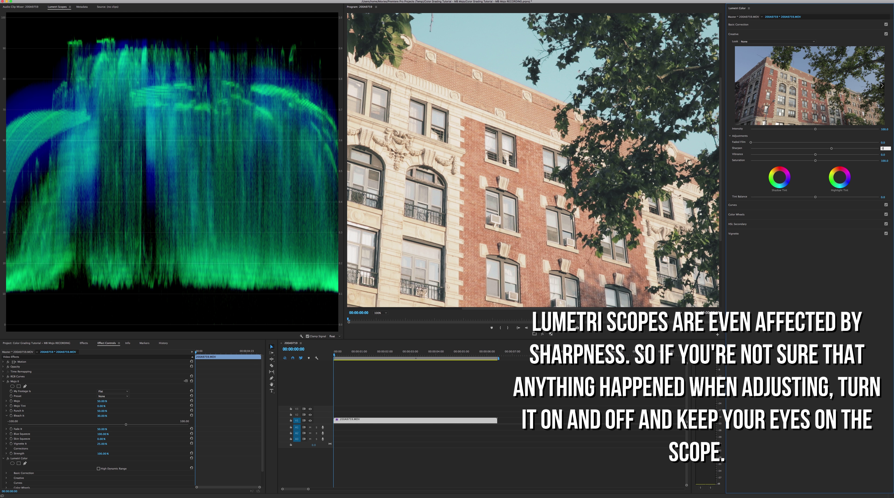
pyautogui.write('0')
pyautogui.press('Return')
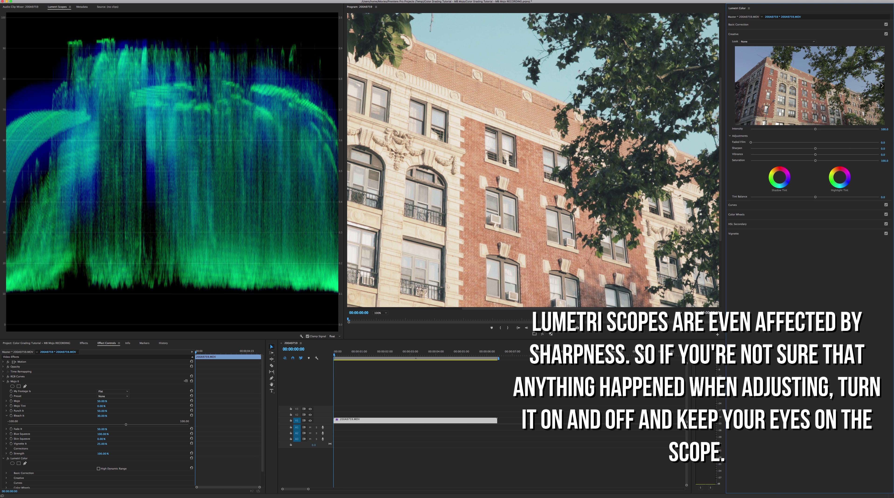
pyautogui.click(883, 149)
pyautogui.press('Return')
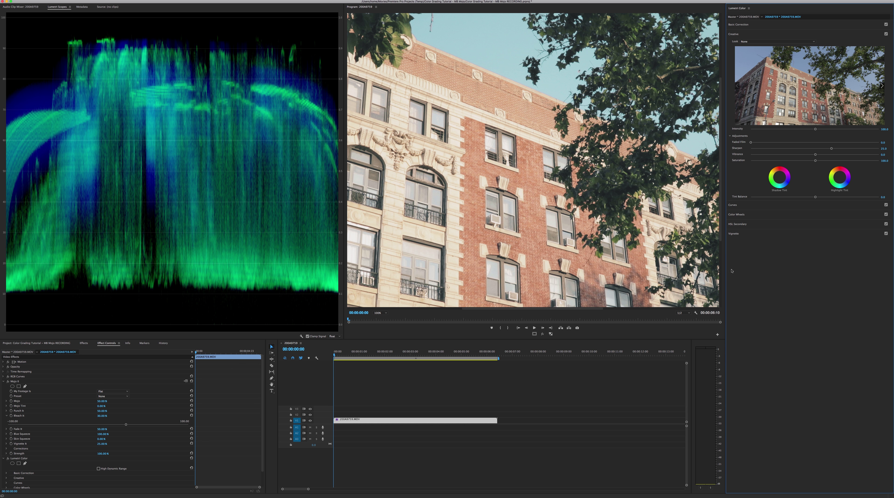
pyautogui.click(380, 312)
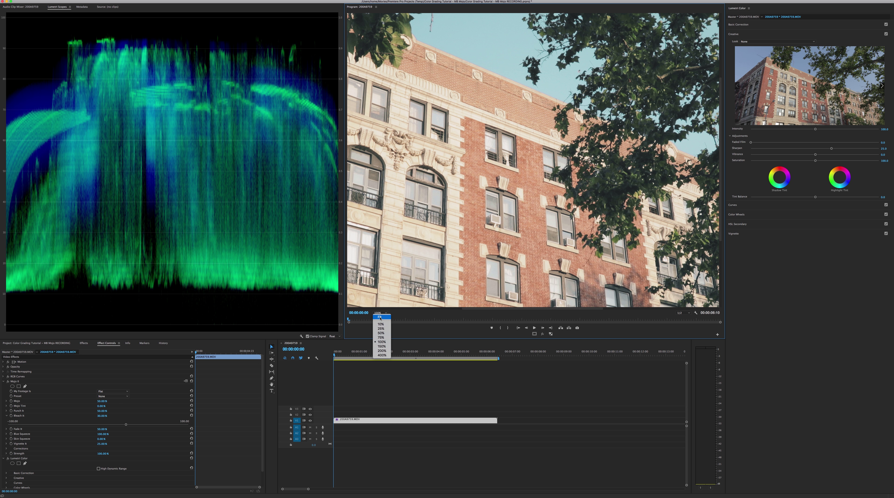
# Choose Fit as the Program monitor zoom to show the whole building frame
pyautogui.click(380, 317)
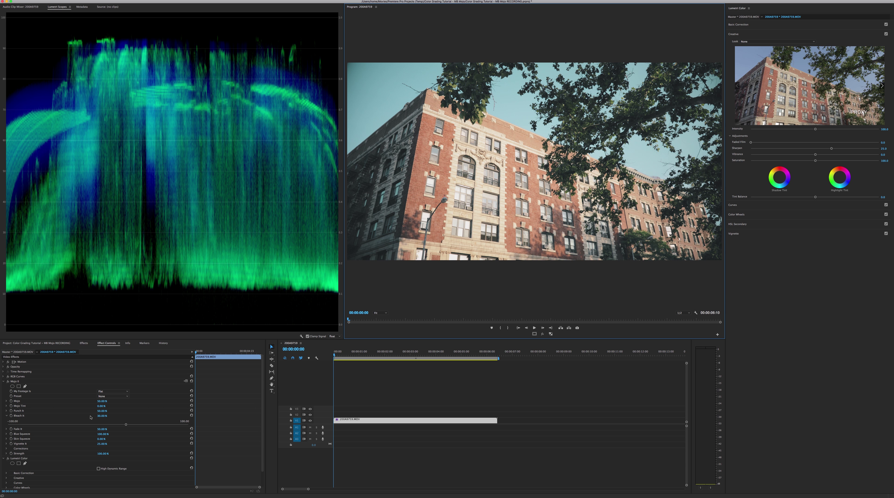
pyautogui.click(102, 430)
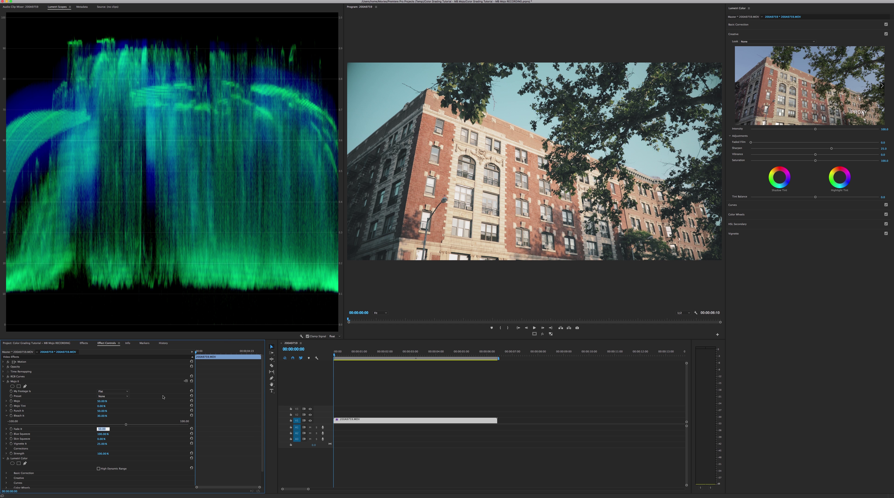
pyautogui.write('0')
pyautogui.press('Return')
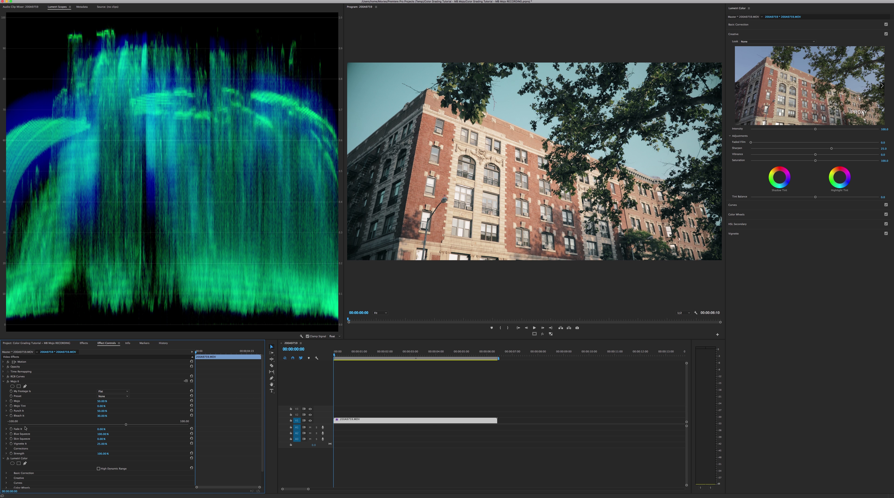
pyautogui.click(104, 430)
pyautogui.press('Return')
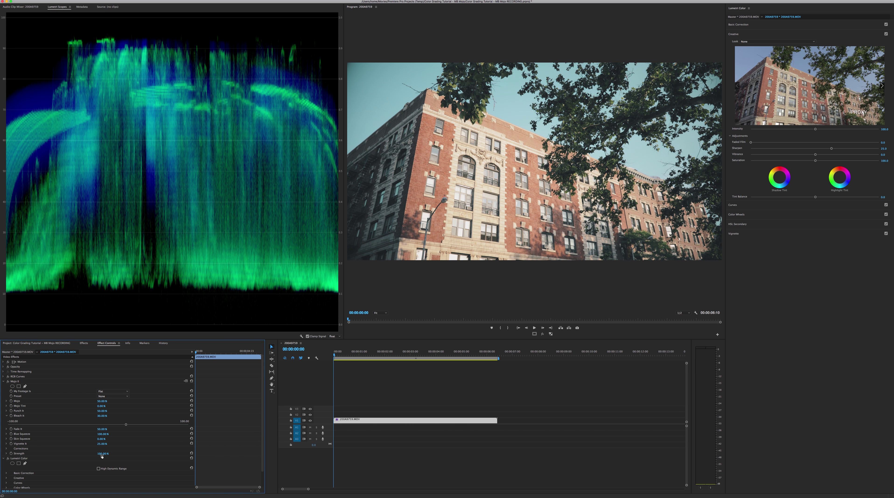
# Try Mojo II Strength at 25%, with Vignette It at 50% and then back at 25%
pyautogui.click(103, 453)
pyautogui.write('25')
pyautogui.press('Return')
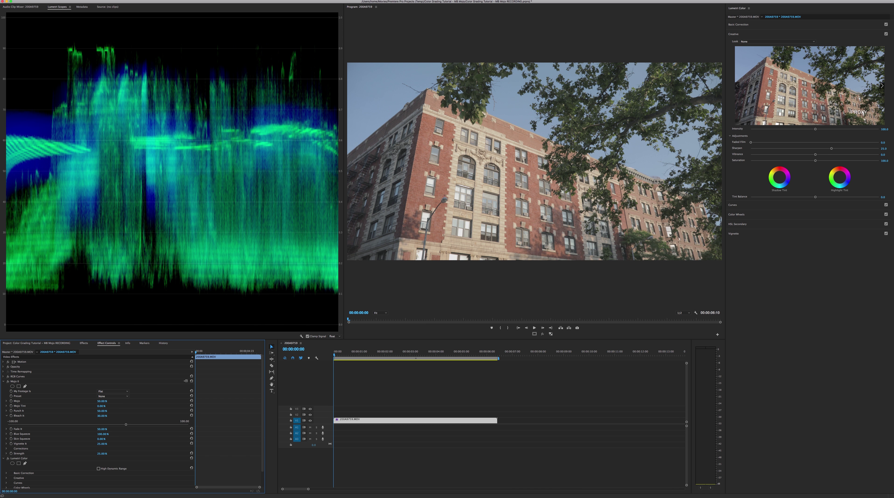
pyautogui.click(100, 444)
pyautogui.press('Return')
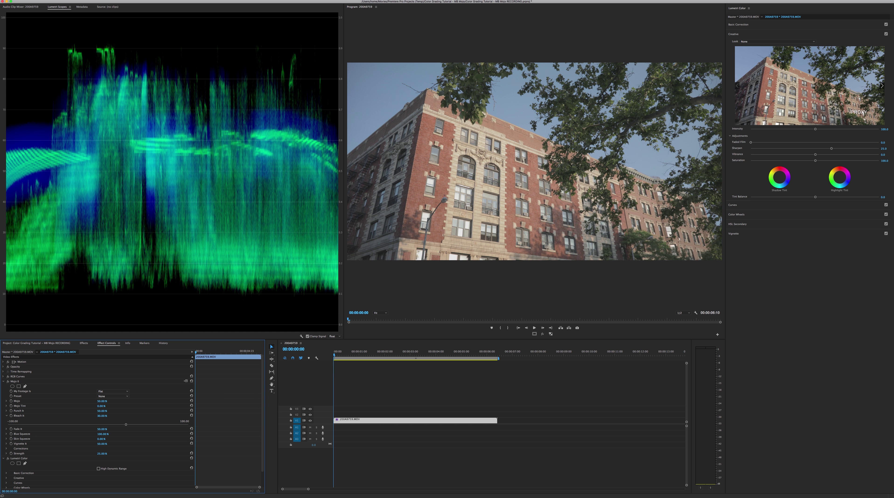
pyautogui.click(107, 452)
pyautogui.click(103, 444)
pyautogui.write('25')
pyautogui.press('Return')
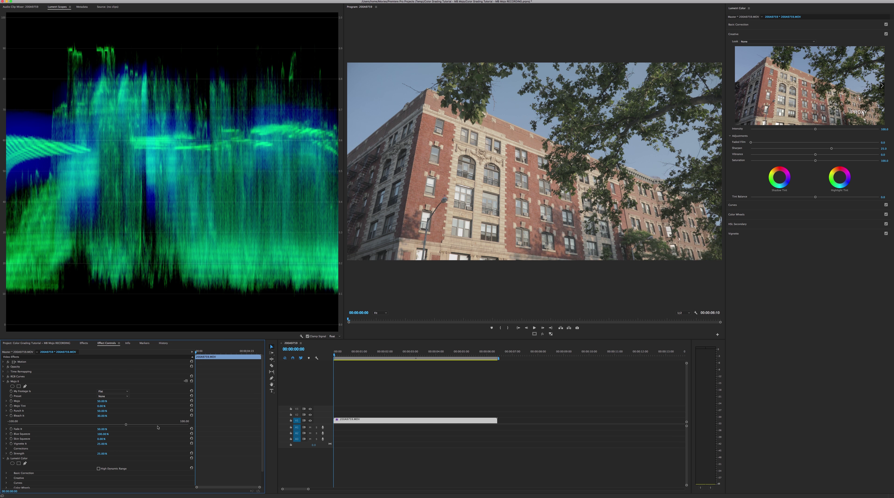
# Try Mojo II Strength at 50%, then at 75%
pyautogui.click(104, 453)
pyautogui.write('50')
pyautogui.press('Return')
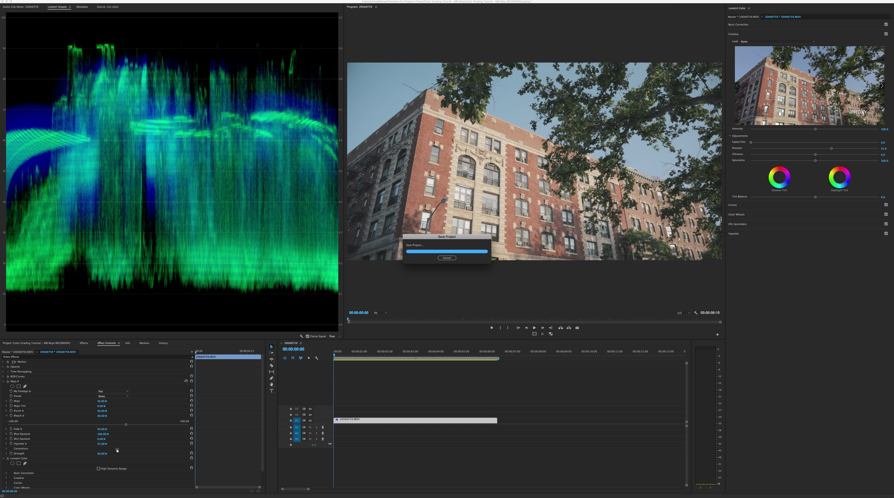
pyautogui.click(106, 454)
pyautogui.write('75')
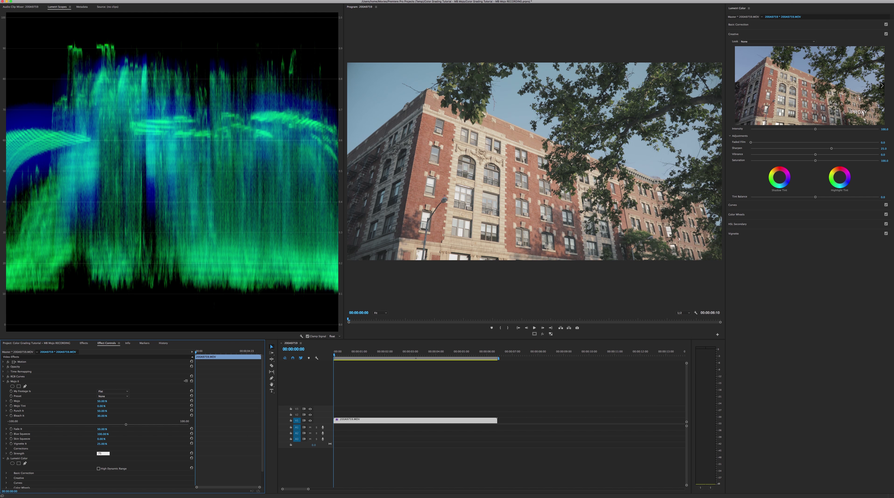
pyautogui.press('Return')
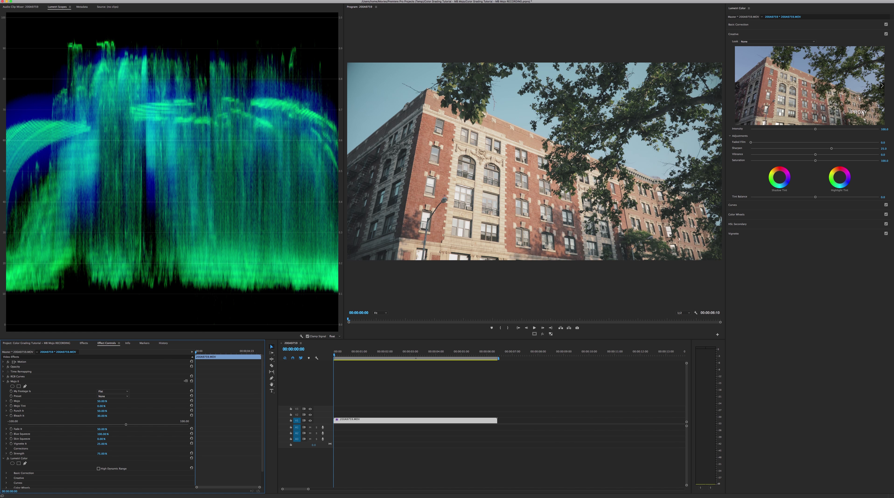
# Return Mojo II Strength to 100%, then settle it at 75%
pyautogui.click(103, 453)
pyautogui.press('Return')
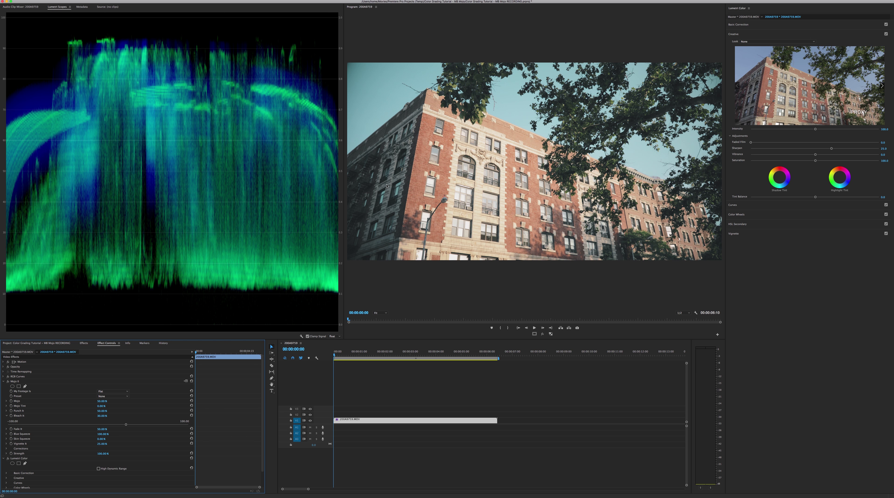
pyautogui.click(102, 454)
pyautogui.write('75')
pyautogui.press('Return')
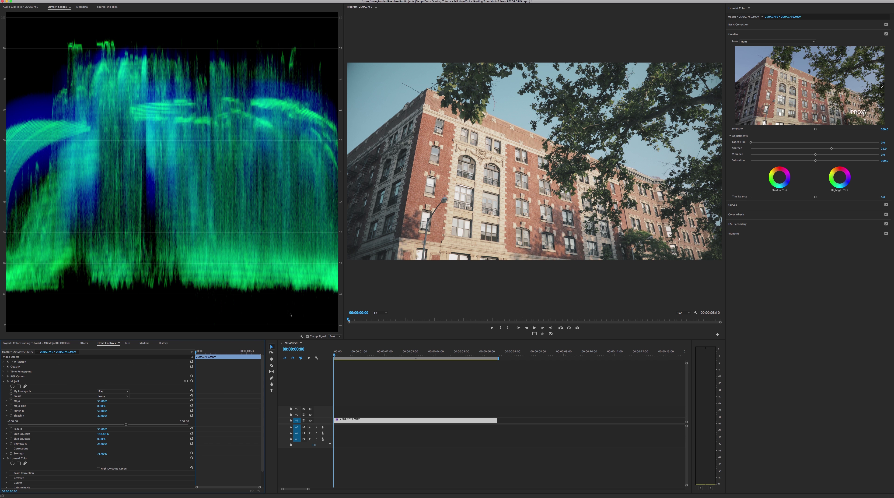
pyautogui.click(8, 381)
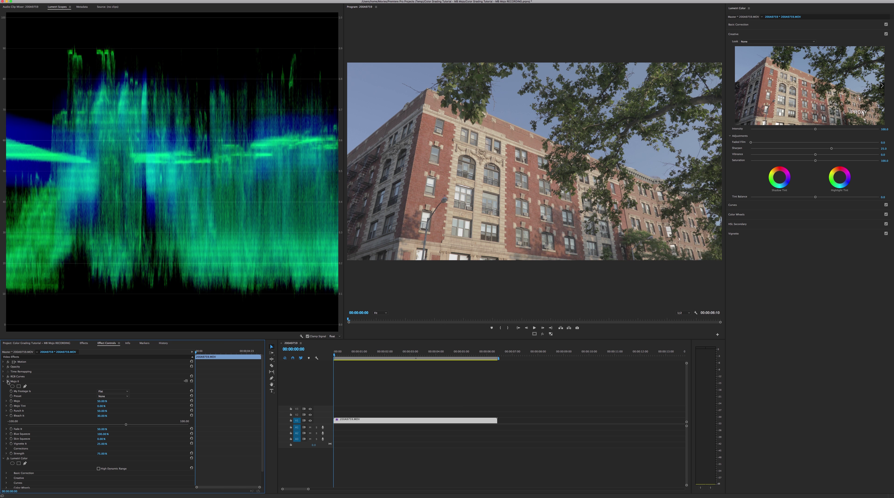
pyautogui.click(8, 382)
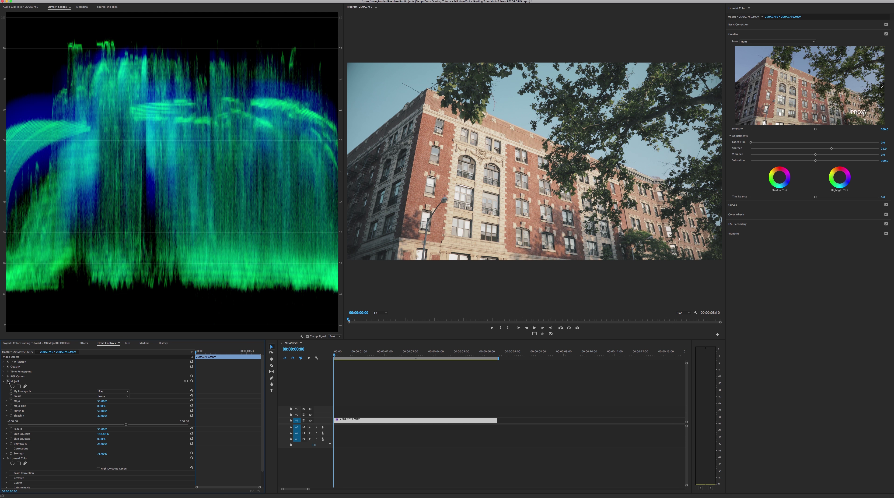
pyautogui.click(8, 382)
pyautogui.click(8, 382)
pyautogui.click(8, 382)
pyautogui.click(8, 381)
pyautogui.click(8, 381)
pyautogui.click(8, 382)
# Collapse Mojo II, expand RGB Curves, and lower the Master curve's top highlight point slightly
pyautogui.scroll(-3, 53, 440)
pyautogui.scroll(3, 52, 440)
pyautogui.click(4, 380)
pyautogui.click(3, 376)
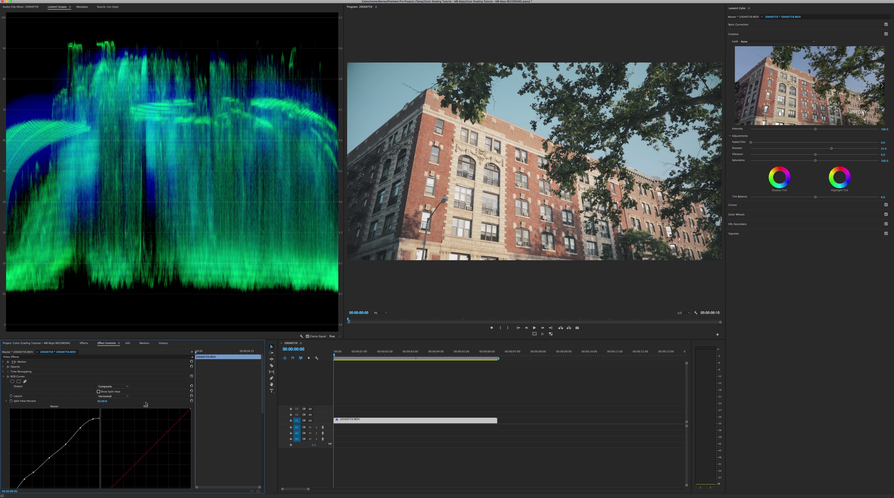
pyautogui.scroll(-5, 181, 427)
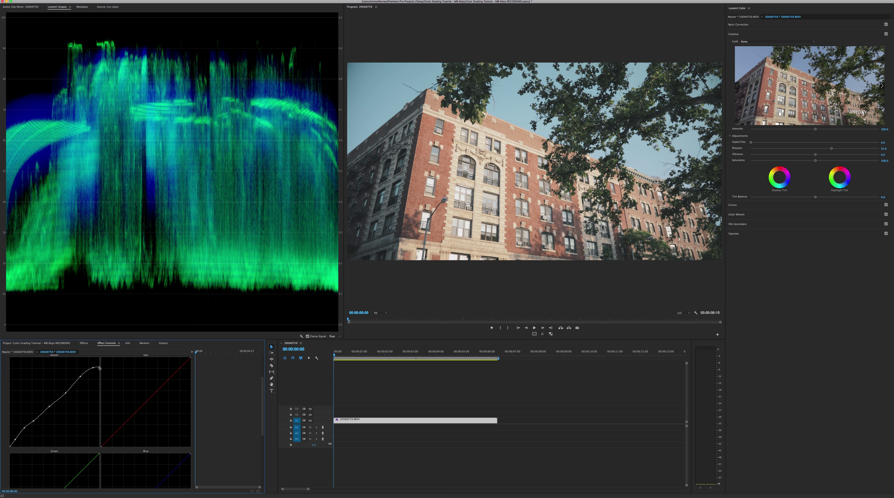
pyautogui.moveTo(99, 367); pyautogui.dragTo(93, 367)
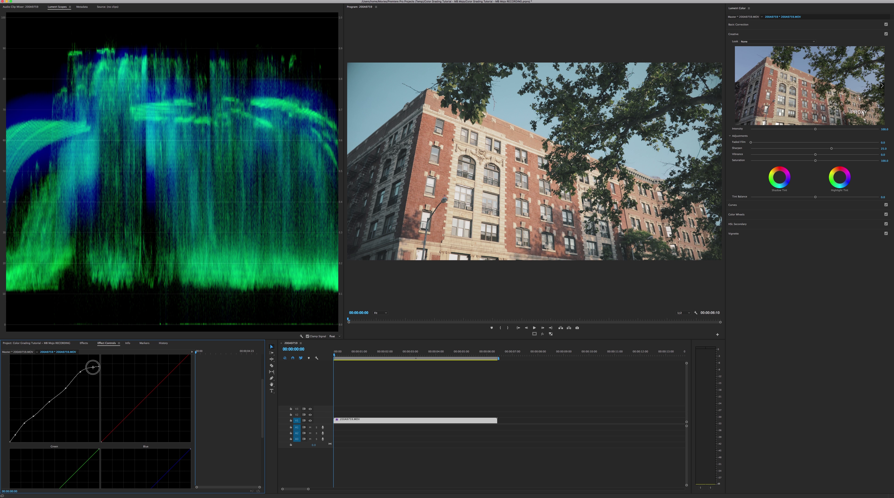
pyautogui.moveTo(94, 367); pyautogui.dragTo(93, 367)
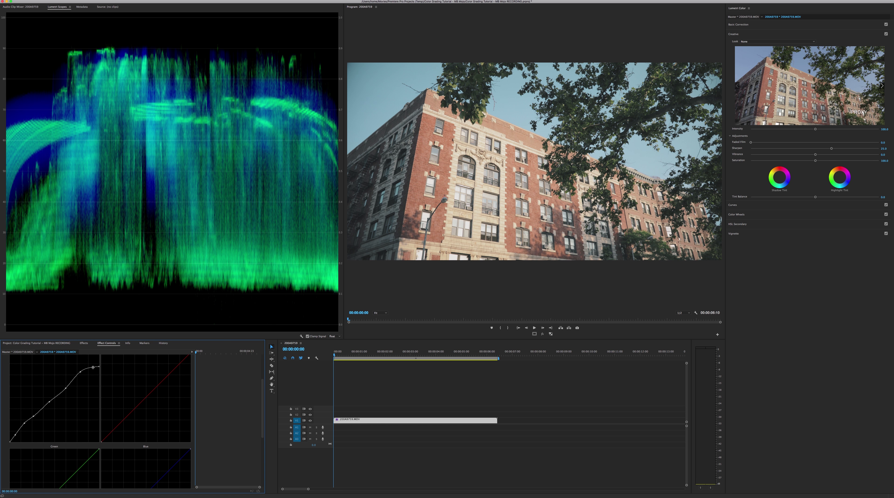